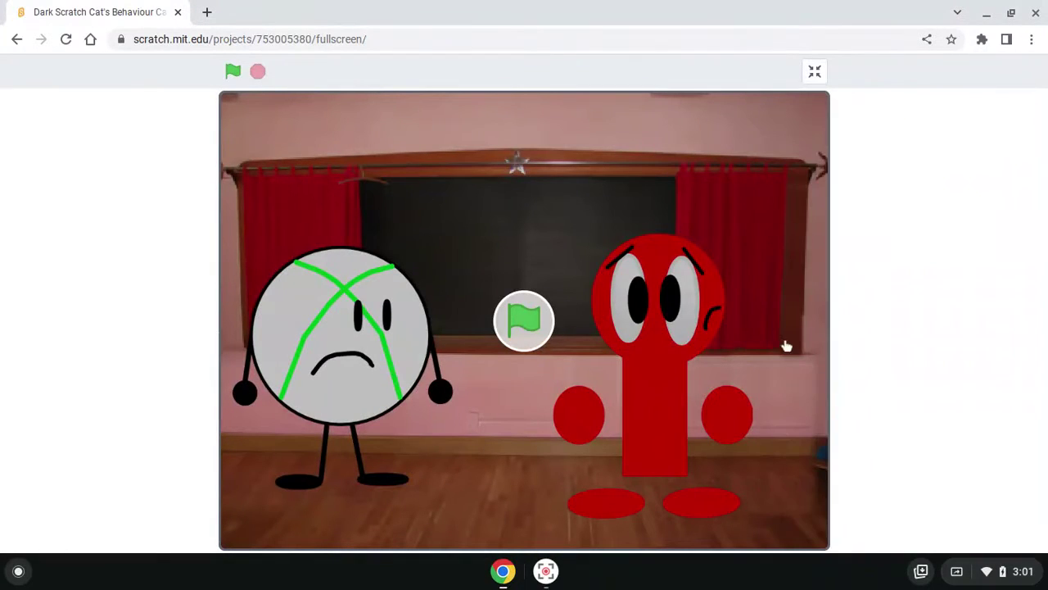
{"action": "left_click", "coordinate": [784, 342]}
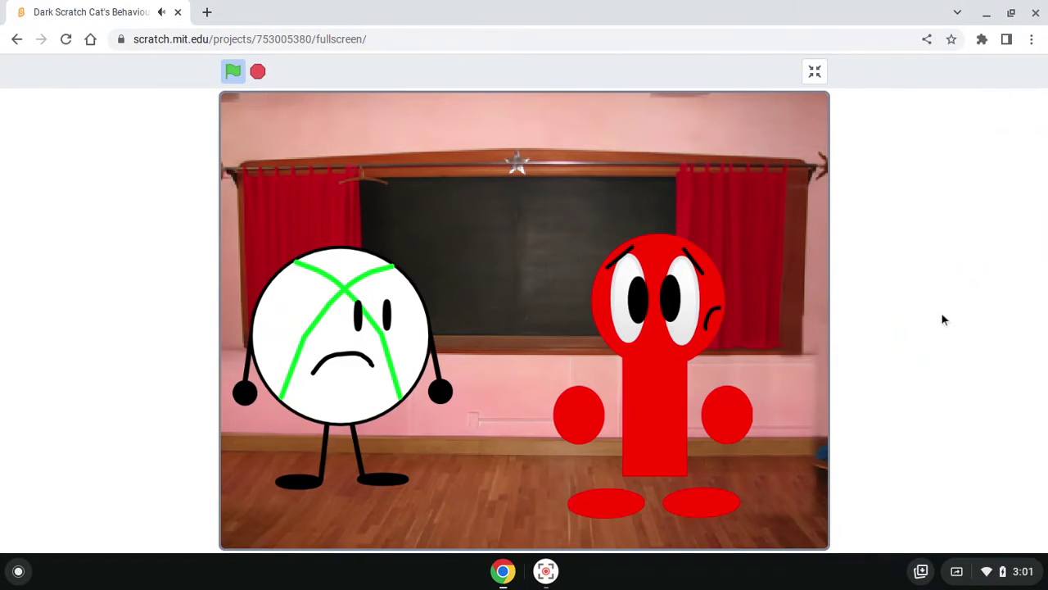